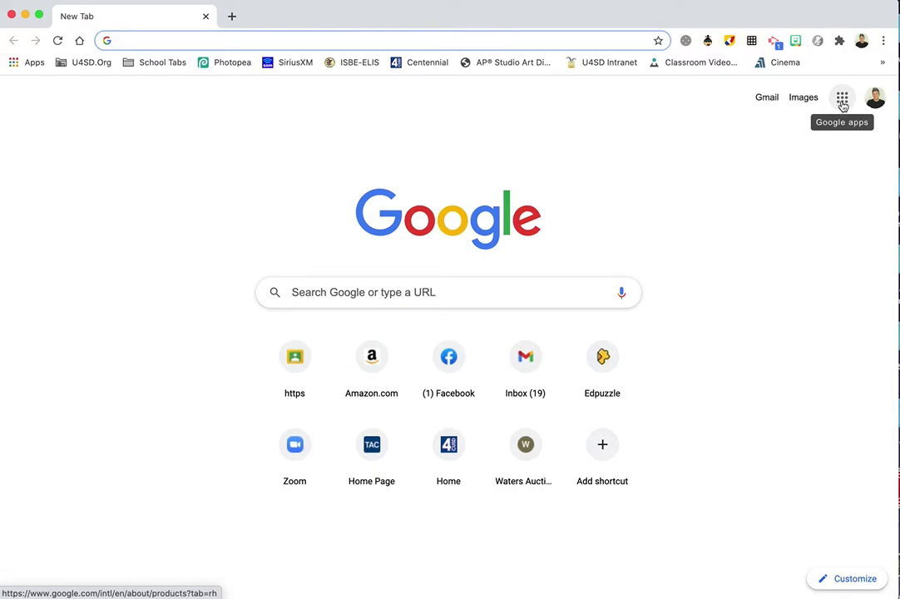
- Open Collections from the Google apps panel to list saved items like Favorite images and Cowboy Snails
click(843, 101)
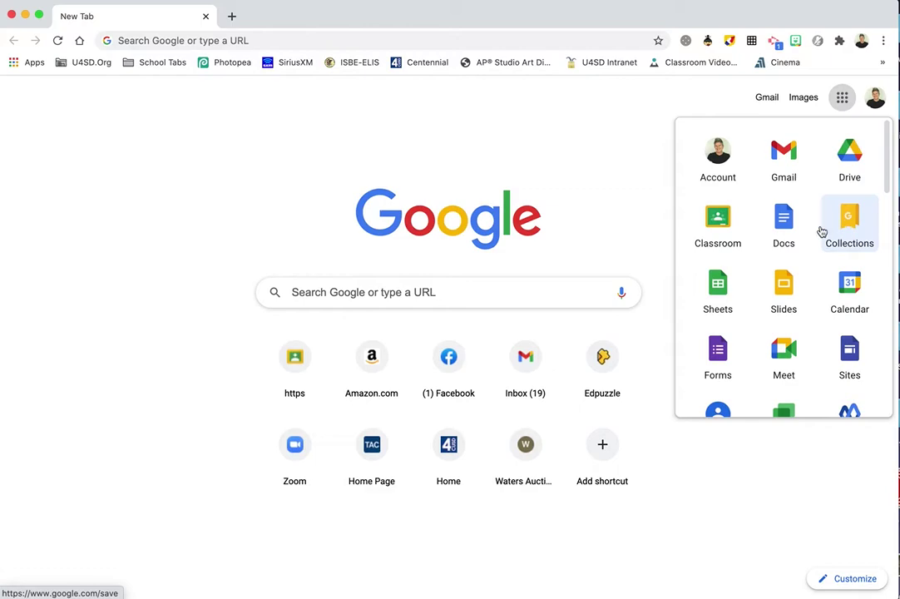
scroll(819, 231, down, 5)
scroll(804, 232, up, 5)
click(849, 224)
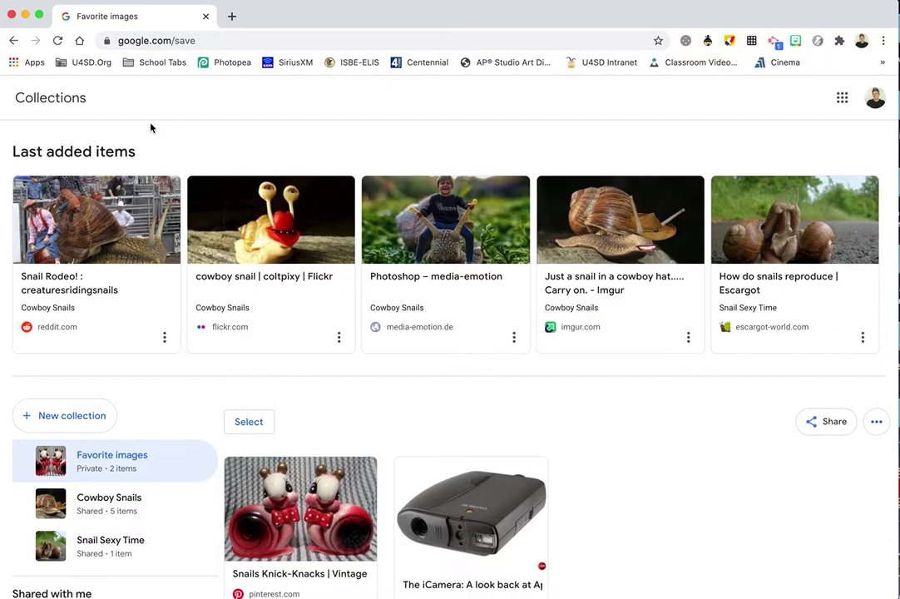
- Add a new private collection named 'Yayoi Kusama'
click(73, 421)
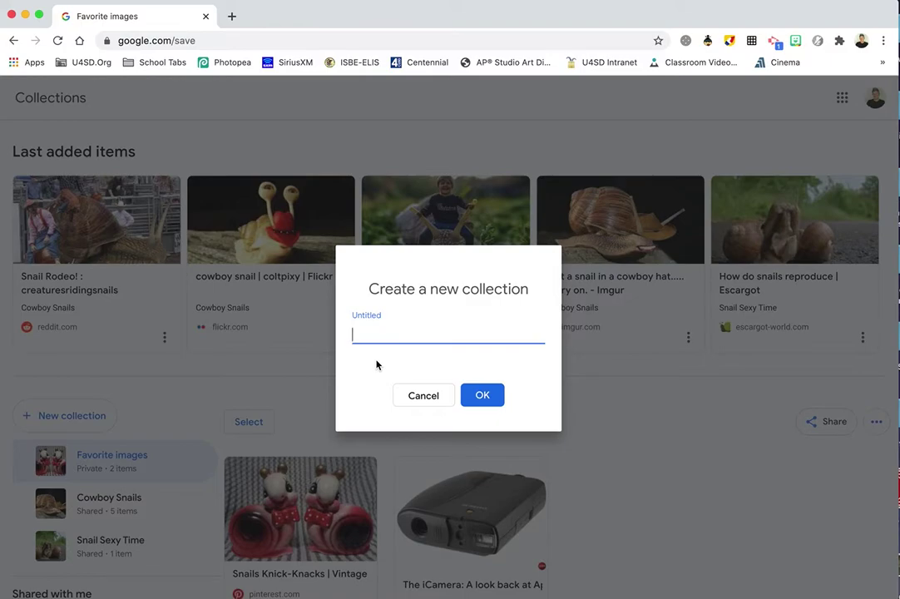
text(Yayoi Kus)
text(ama)
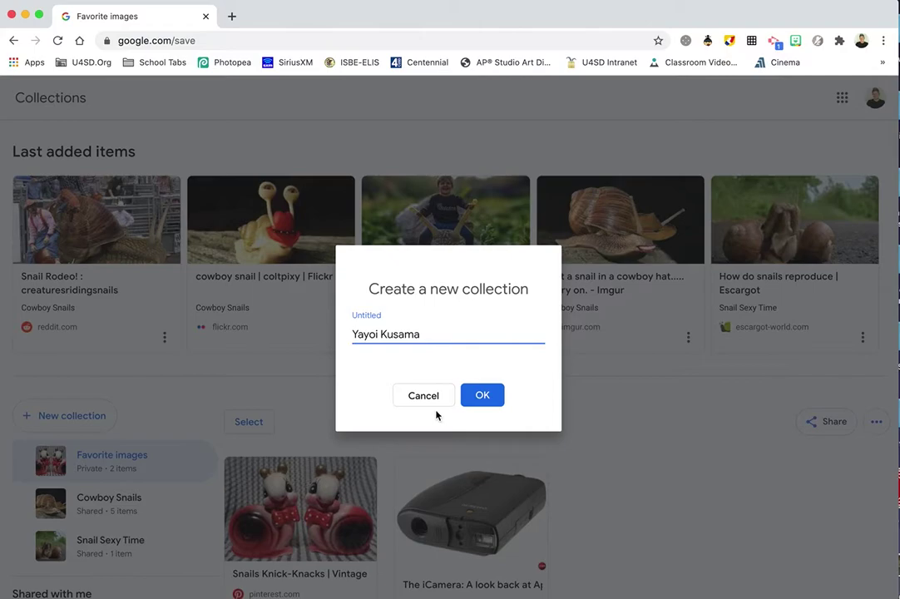
click(491, 396)
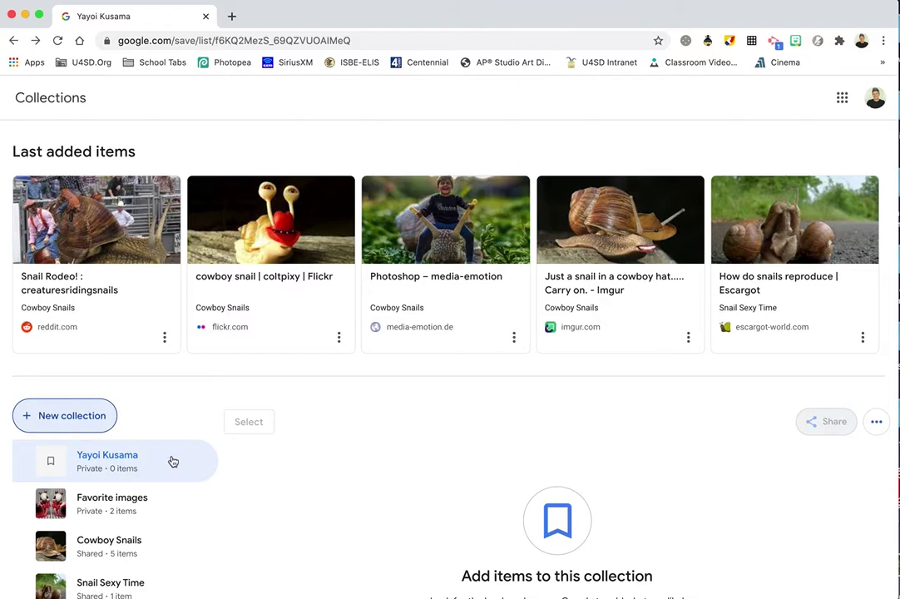
- Go from the empty Yayoi Kusama collection to the Google home page using Start a search
scroll(172, 460, down, 1)
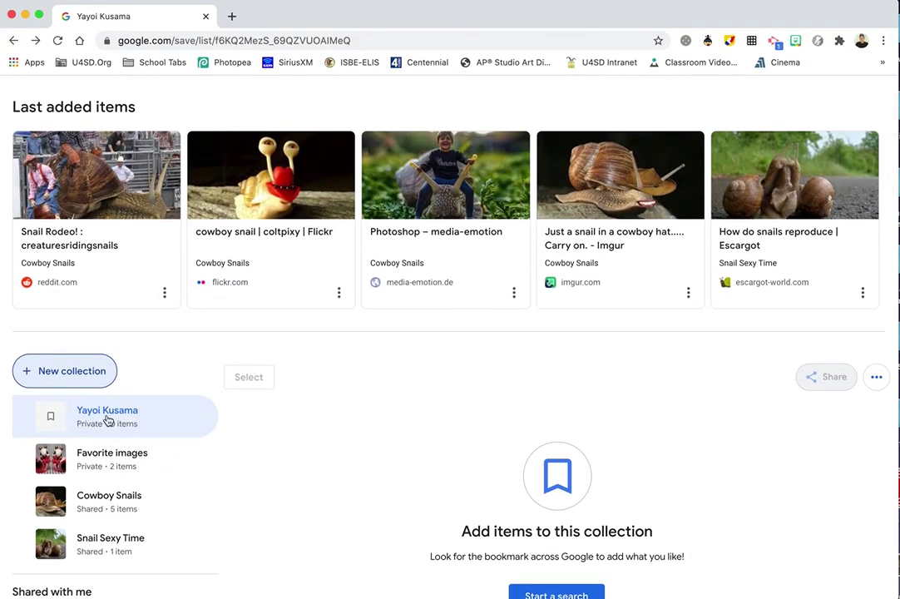
scroll(345, 428, down, 2)
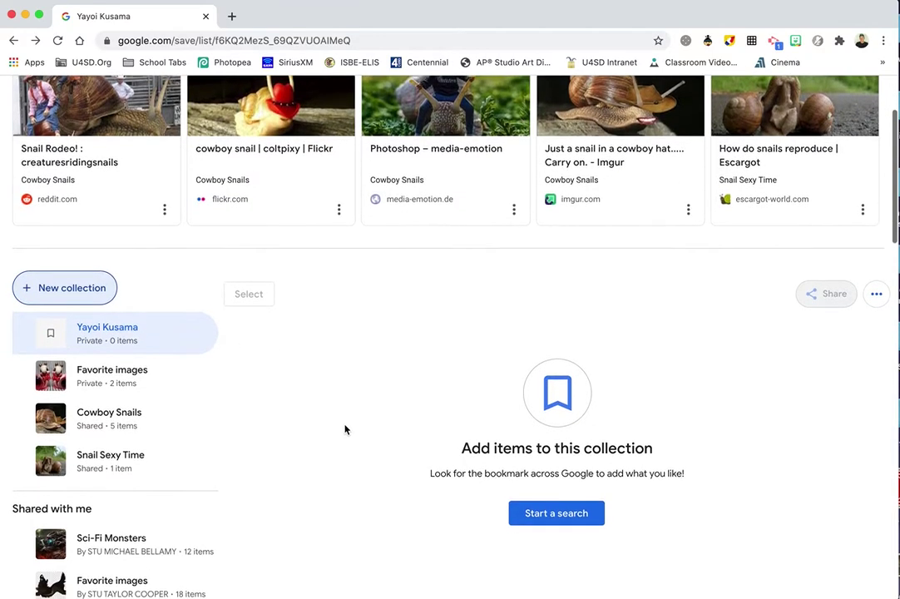
click(563, 516)
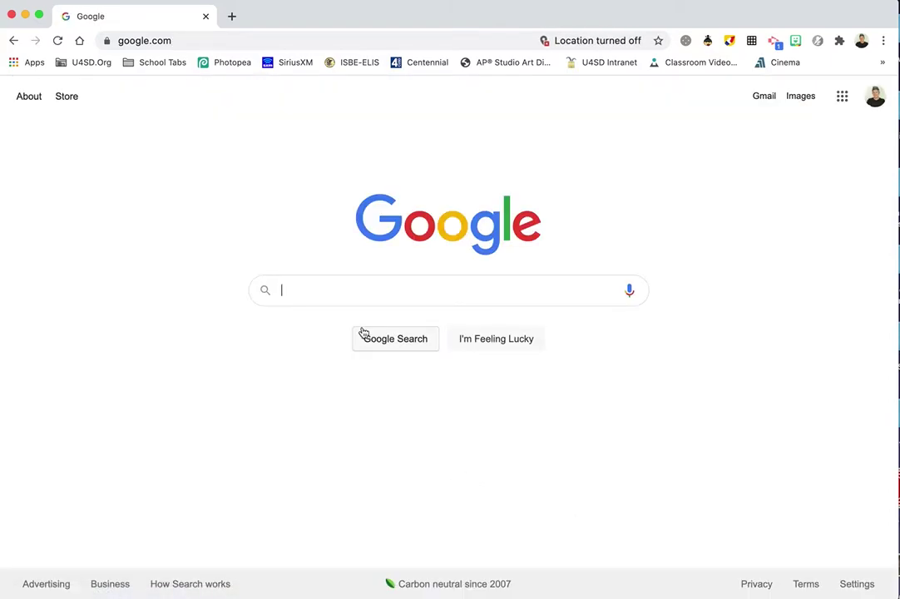
- Search Google for 'yayoi kusama photograph'
text(y)
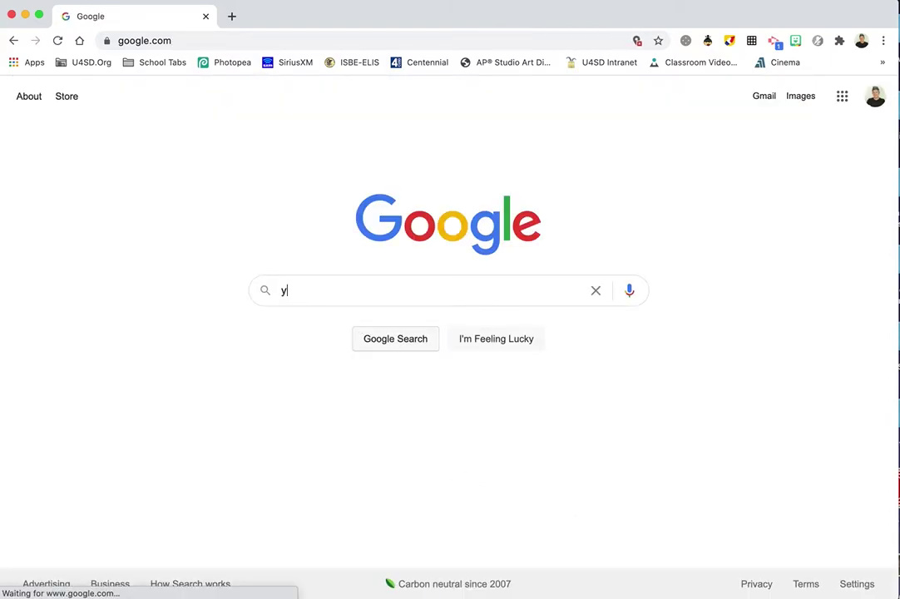
text(ayoi )
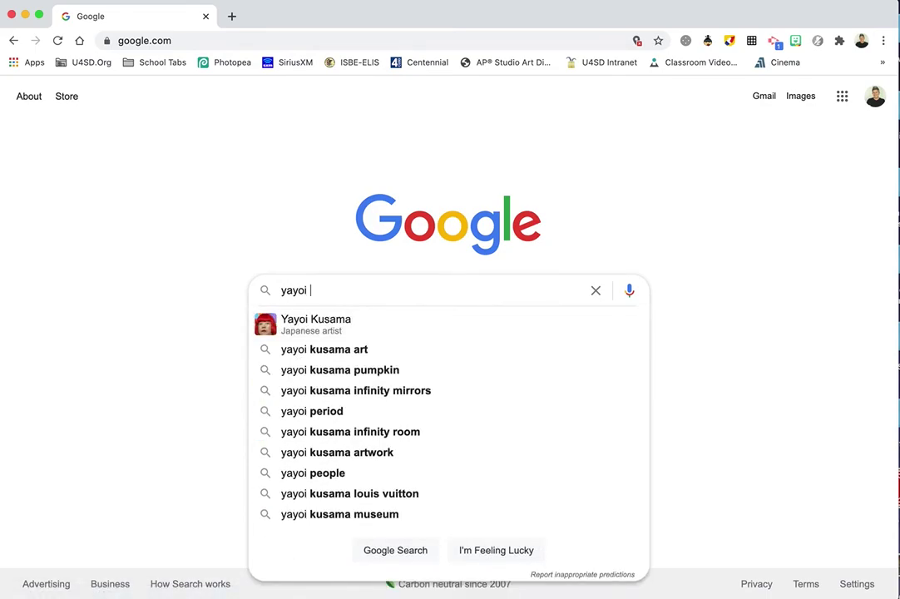
text(kusama )
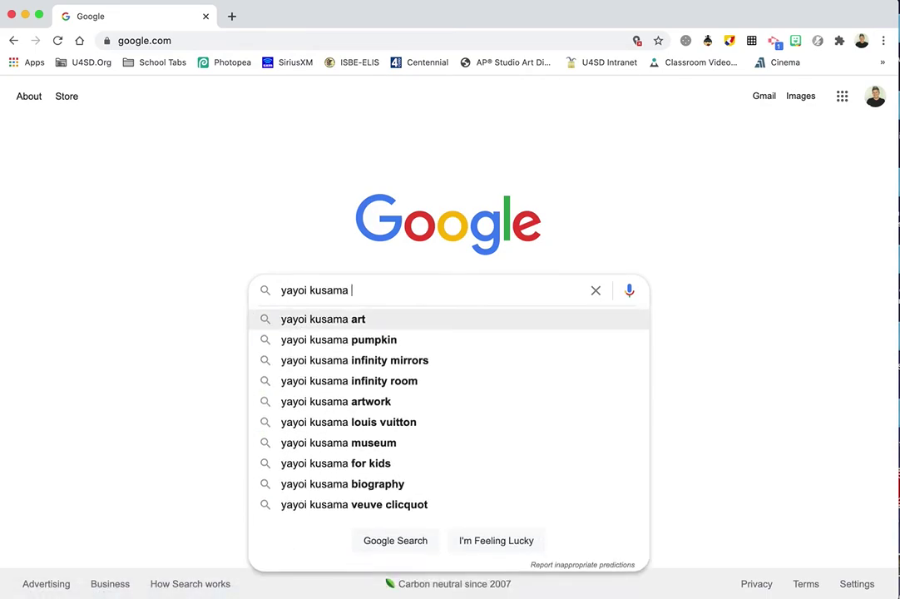
text(photograph)
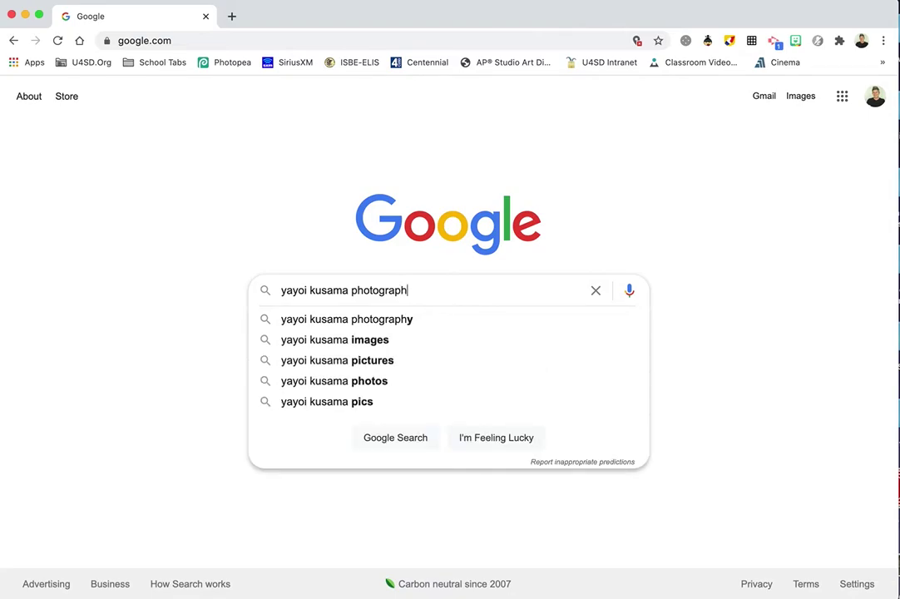
key(Return)
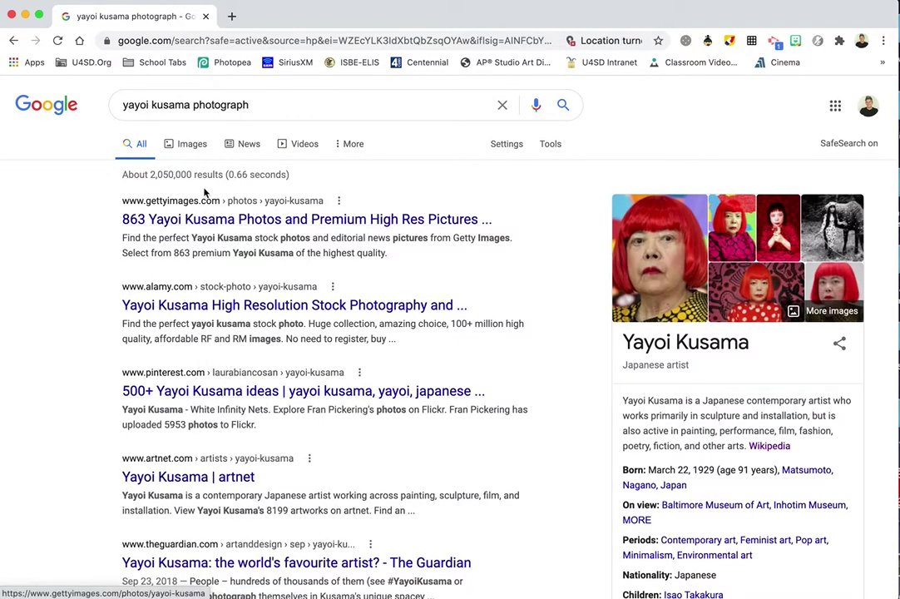
- Switch the 'yayoi kusama photograph' results to Images and browse the photo grid
click(190, 147)
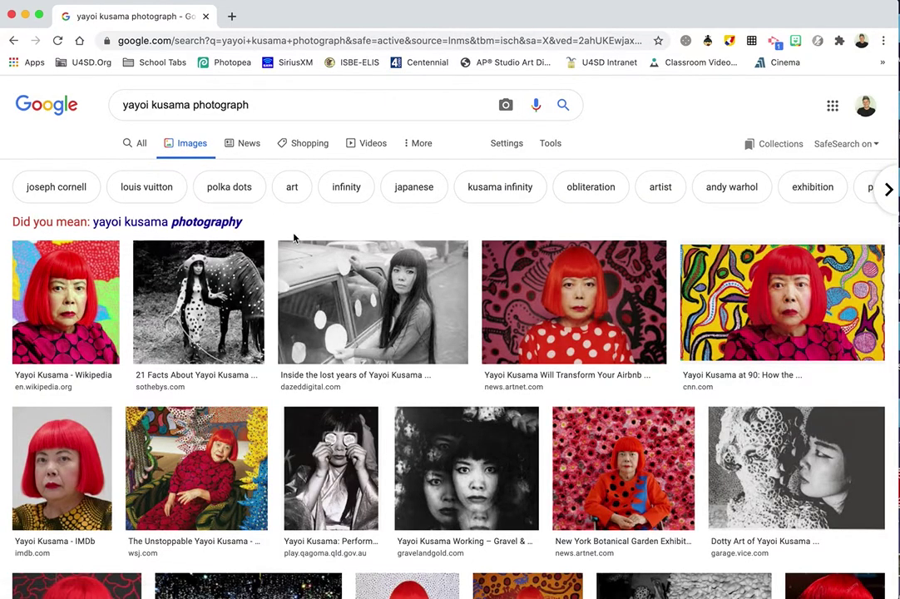
scroll(458, 313, down, 5)
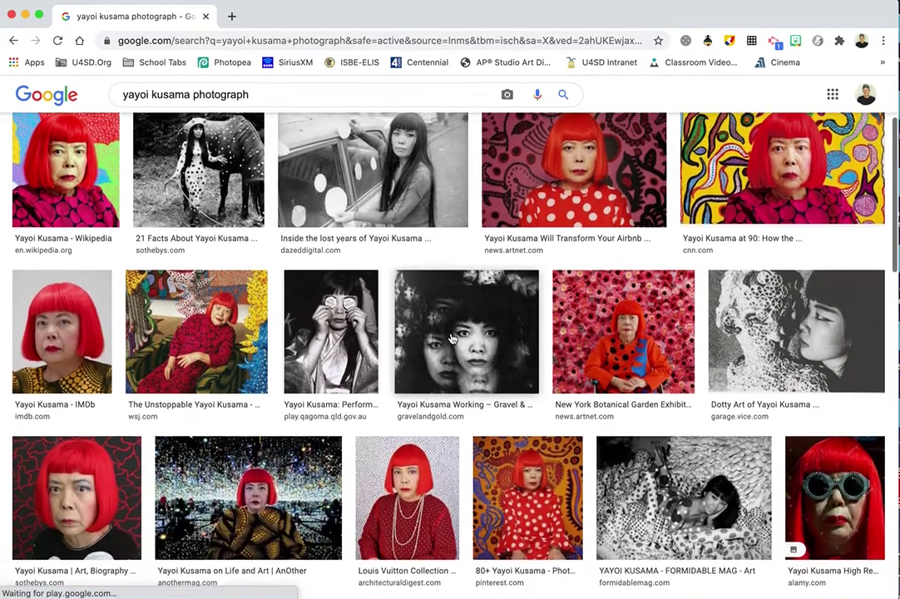
scroll(451, 339, down, 1)
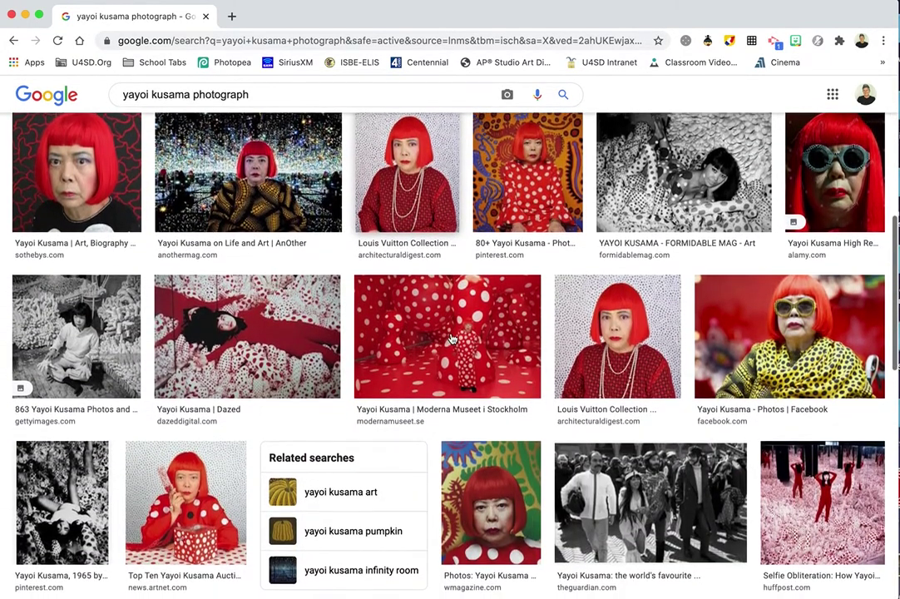
scroll(452, 338, up, 1)
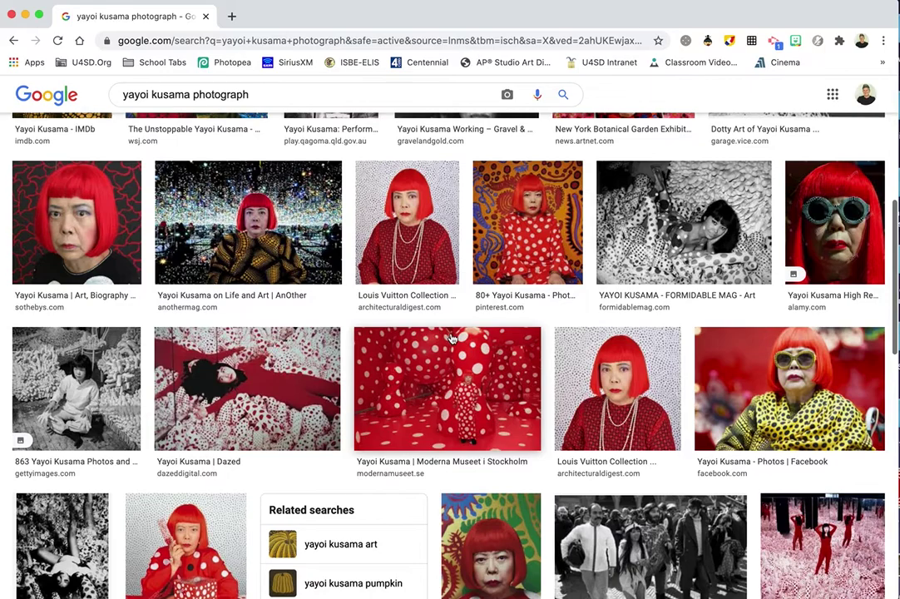
scroll(451, 339, up, 1)
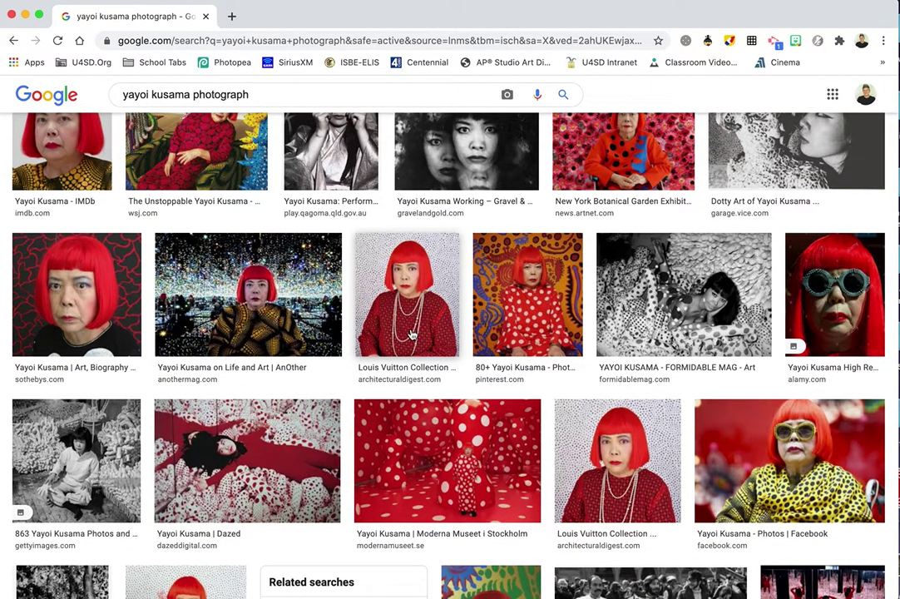
- Save the Louis Vuitton photo of Kusama with pearl necklaces and view it in Collections
click(410, 334)
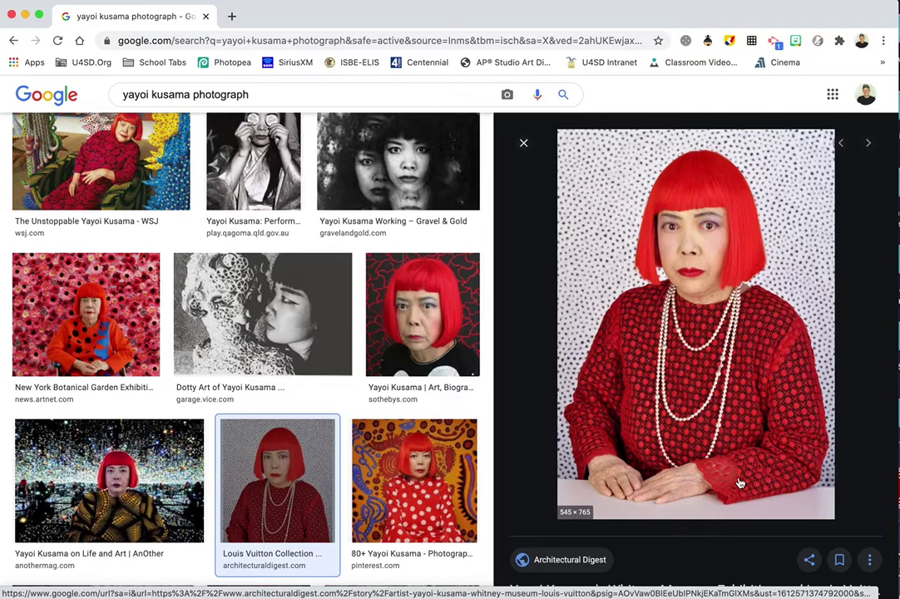
click(838, 560)
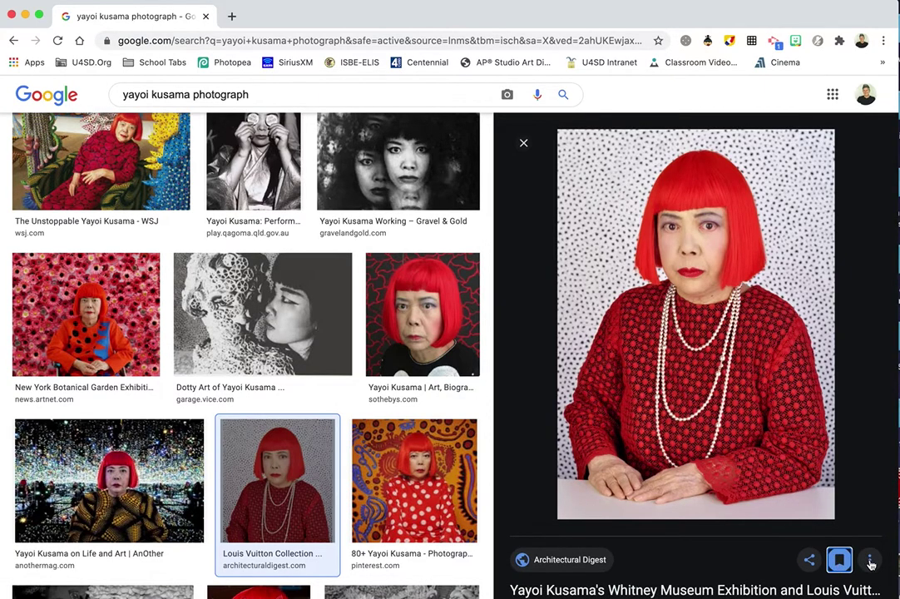
click(869, 562)
click(835, 480)
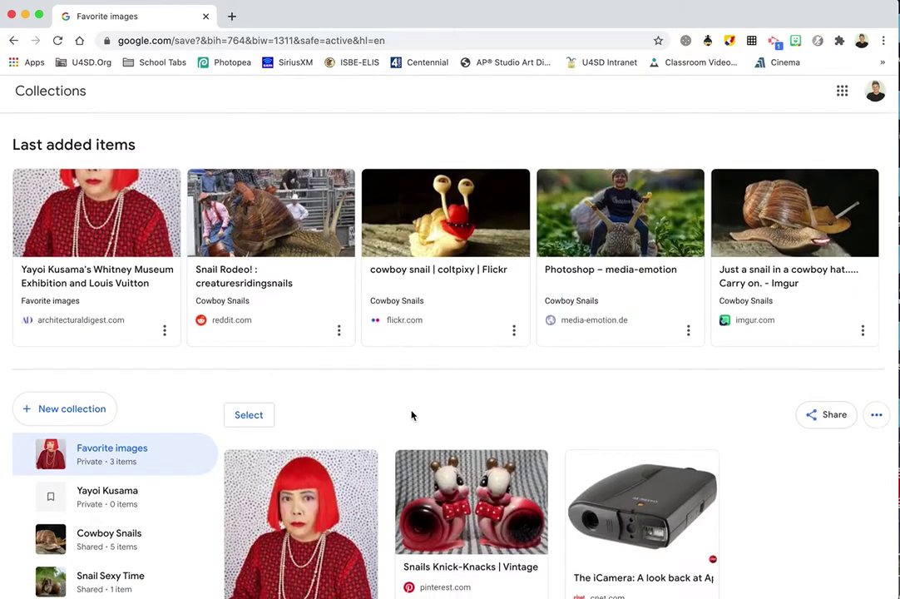
- Move the Whitney Museum Kusama portrait from Favorite images into the Yayoi Kusama collection
scroll(411, 415, down, 2)
scroll(411, 415, down, 1)
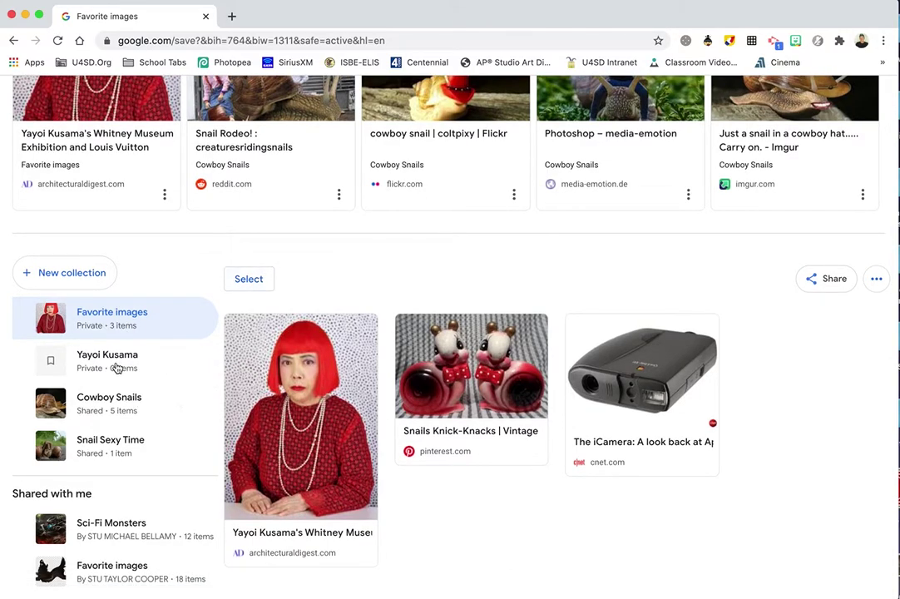
click(253, 283)
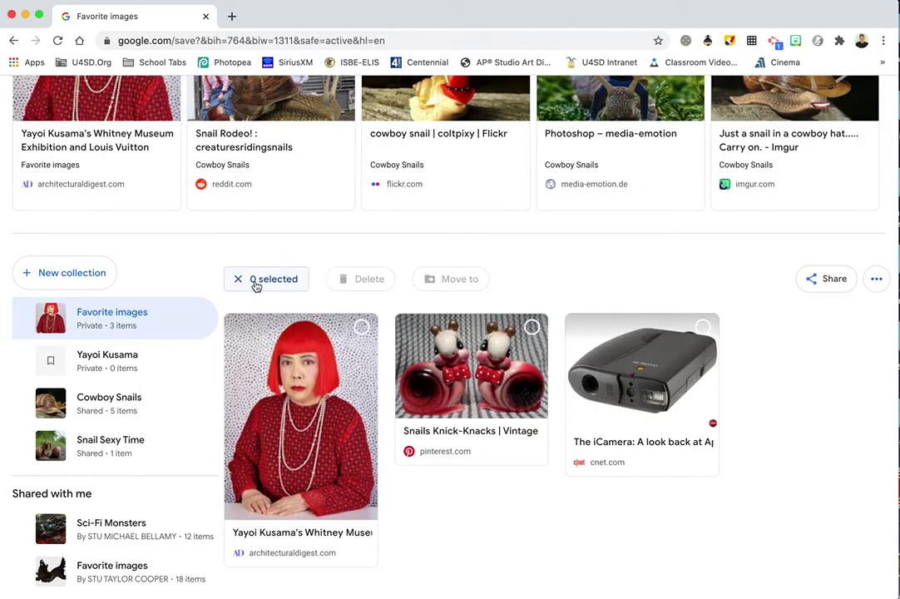
click(361, 327)
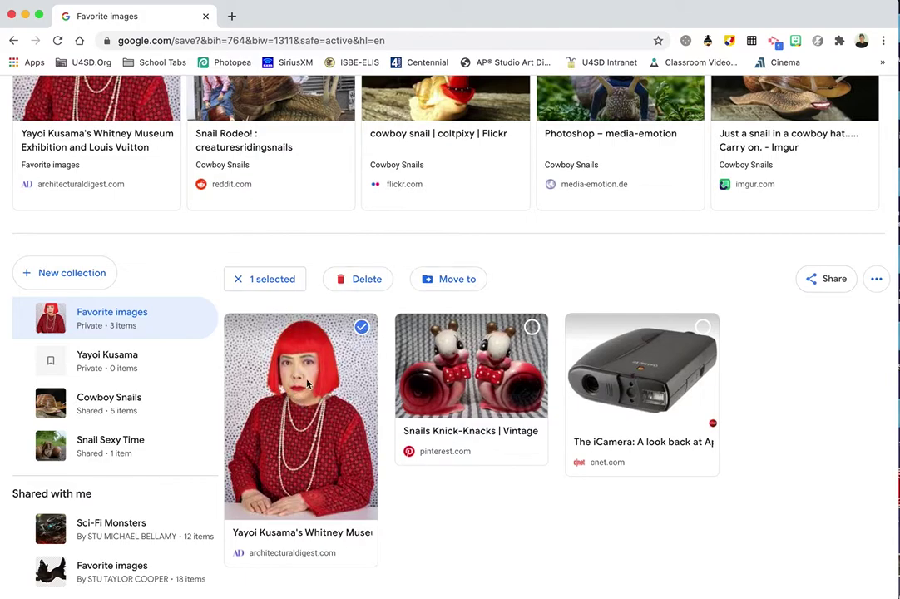
click(452, 278)
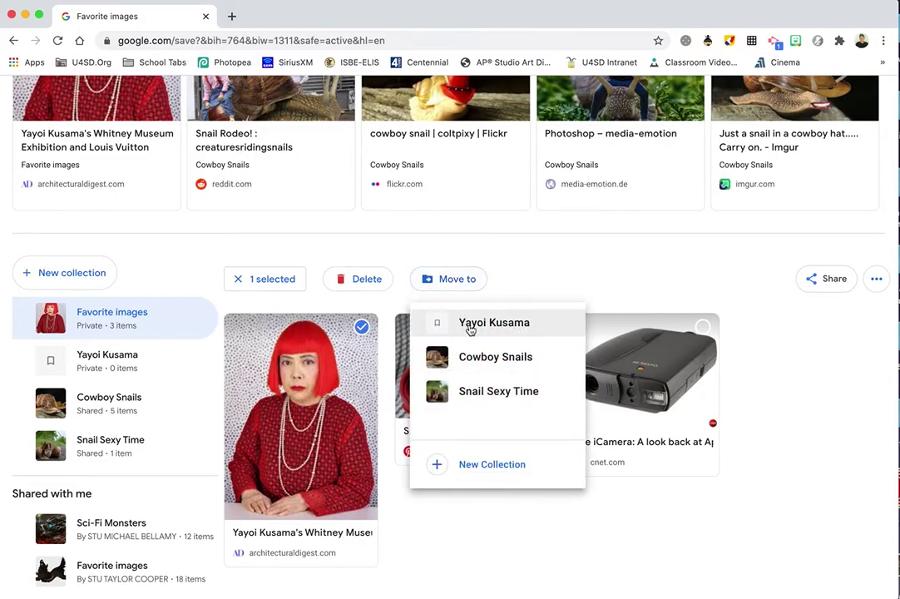
click(471, 331)
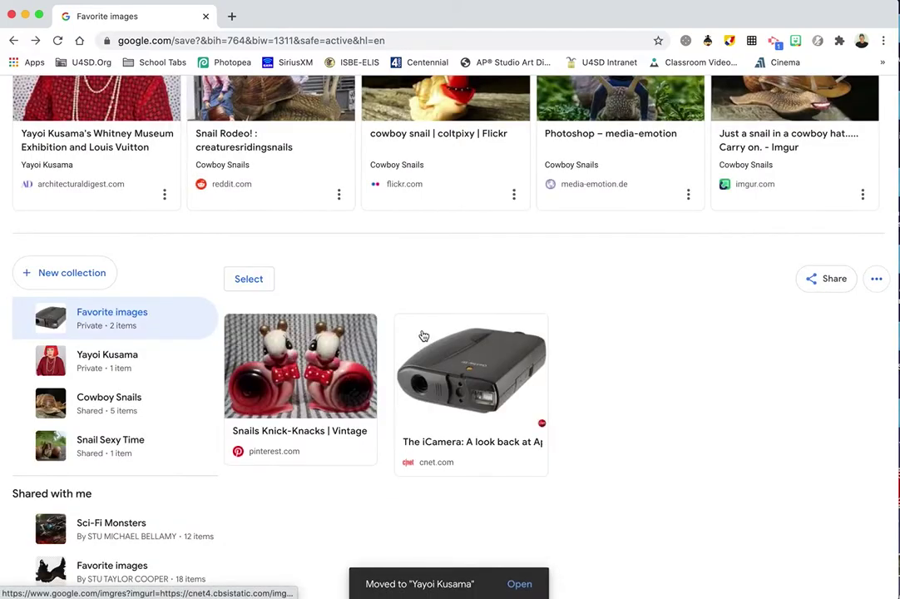
- Open the Yayoi Kusama collection, now holding 1 item
click(102, 370)
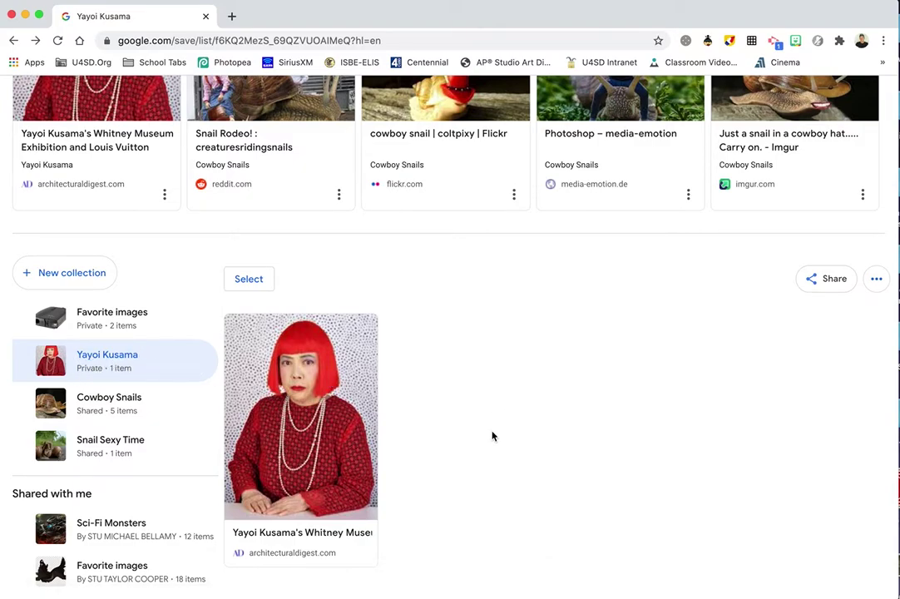
scroll(492, 435, down, 1)
scroll(491, 436, up, 3)
scroll(492, 436, down, 2)
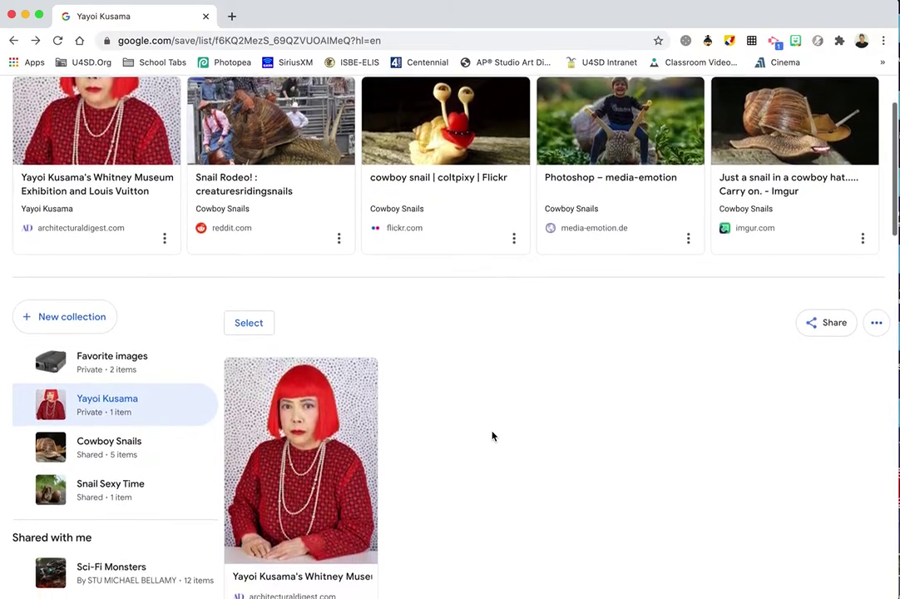
scroll(492, 435, up, 2)
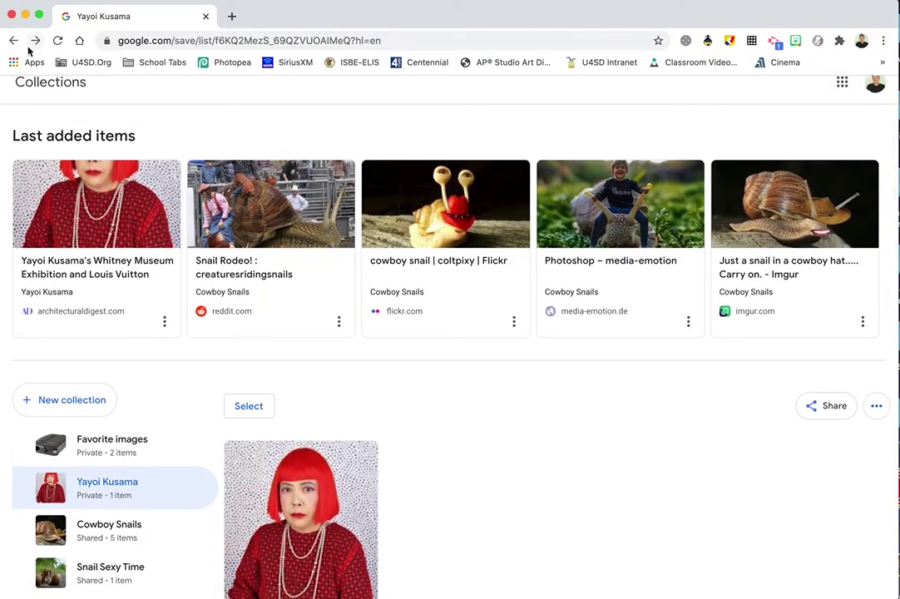
- Return to the 'yayoi kusama photograph' image results and close the large preview
click(13, 40)
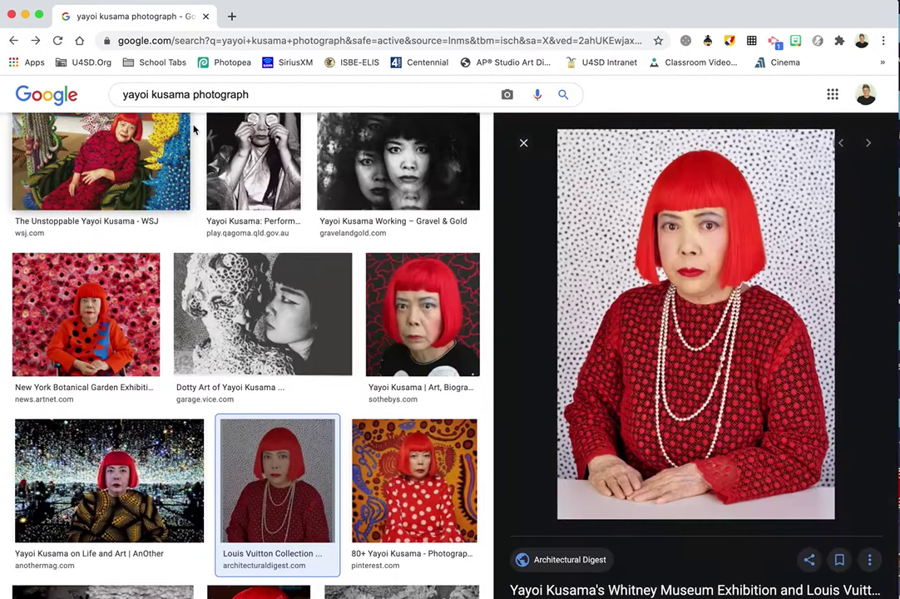
scroll(183, 247, up, 2)
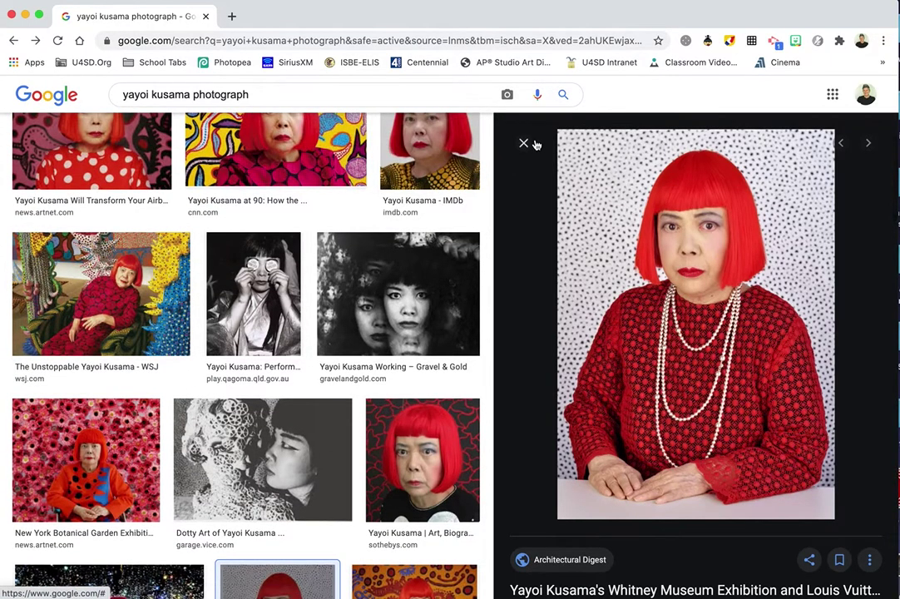
click(525, 143)
scroll(416, 310, up, 1)
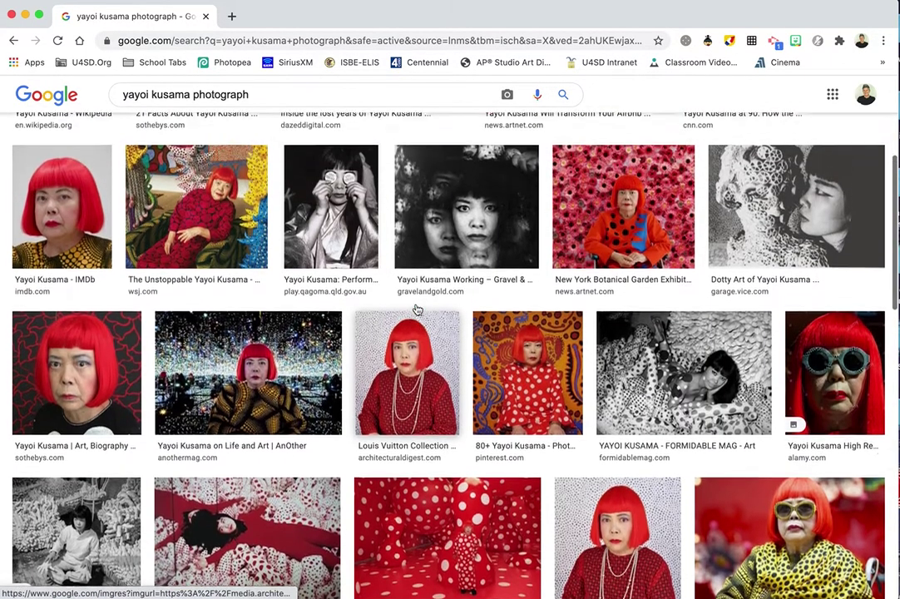
scroll(417, 310, up, 1)
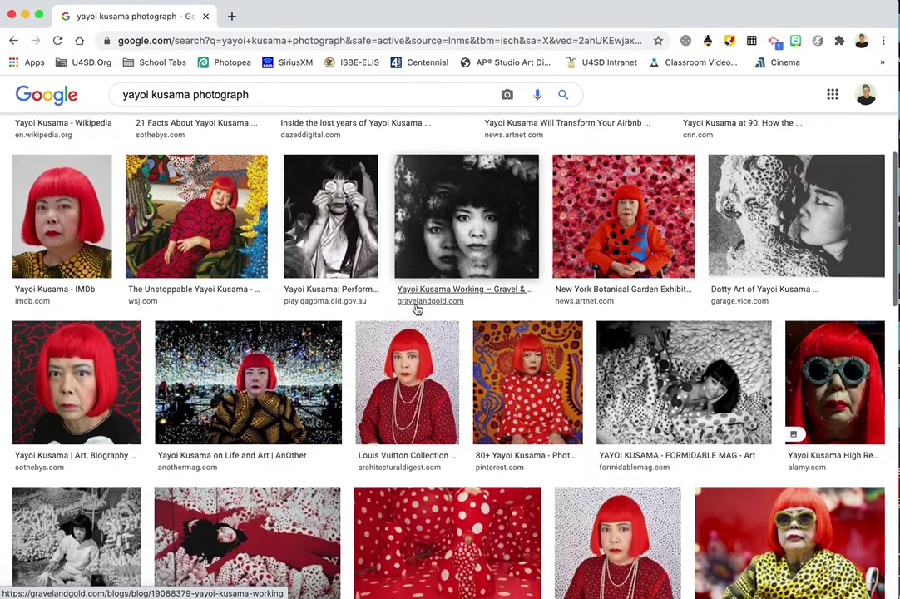
scroll(416, 310, up, 1)
- Save the 'Yayoi Kusama: Performing the body' photo and go to the Collections page
click(332, 293)
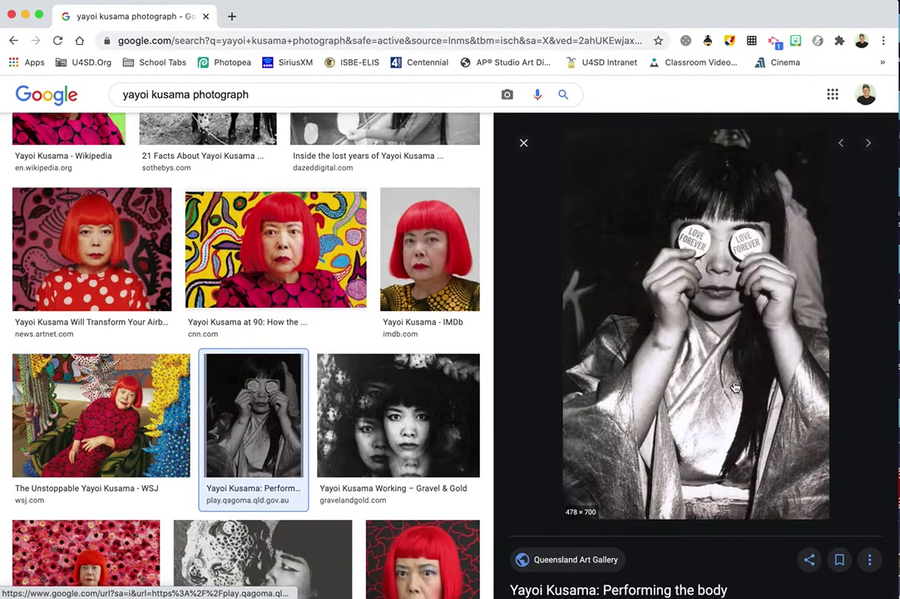
click(838, 564)
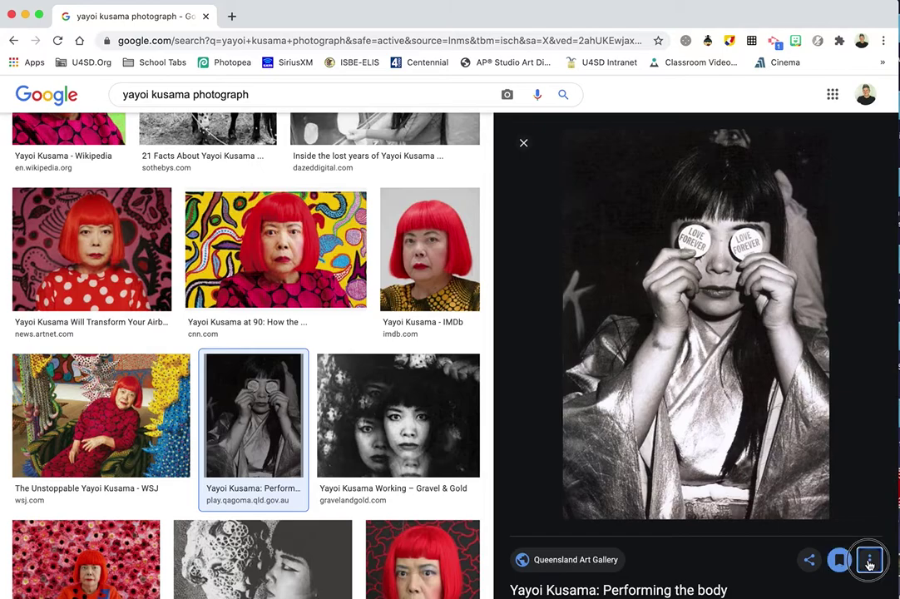
click(868, 562)
click(841, 482)
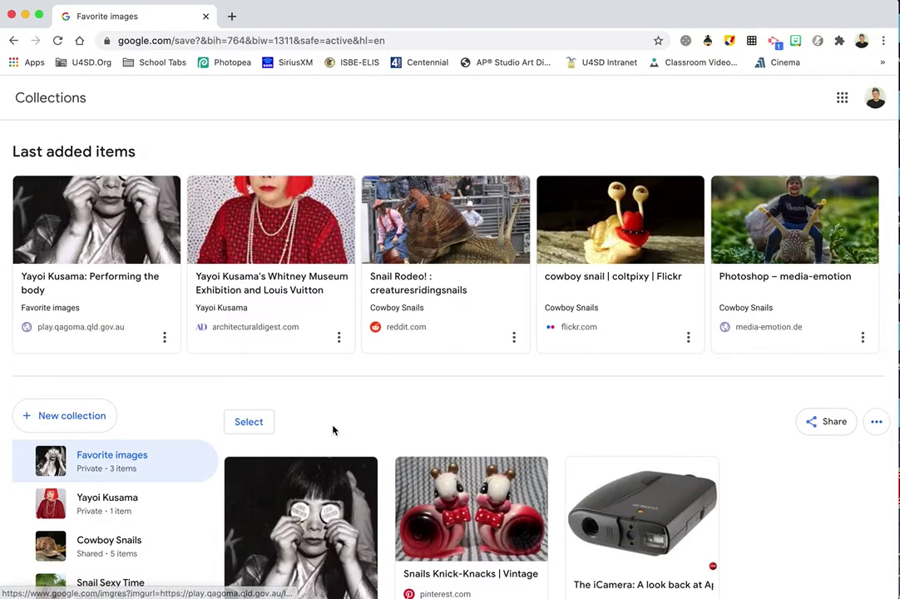
- Move the Performing the body photo into Yayoi Kusama and open it, now showing 2 items
scroll(316, 429, down, 3)
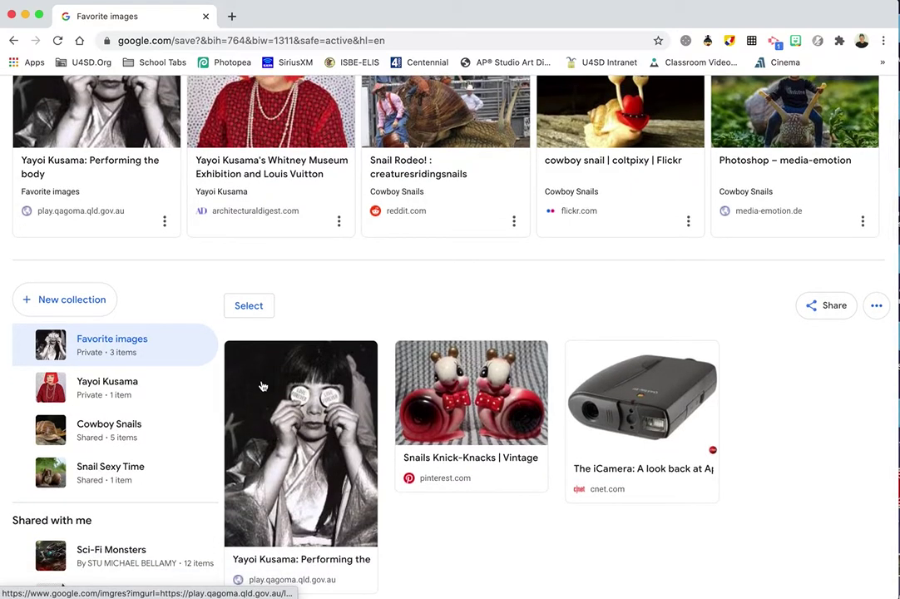
click(249, 305)
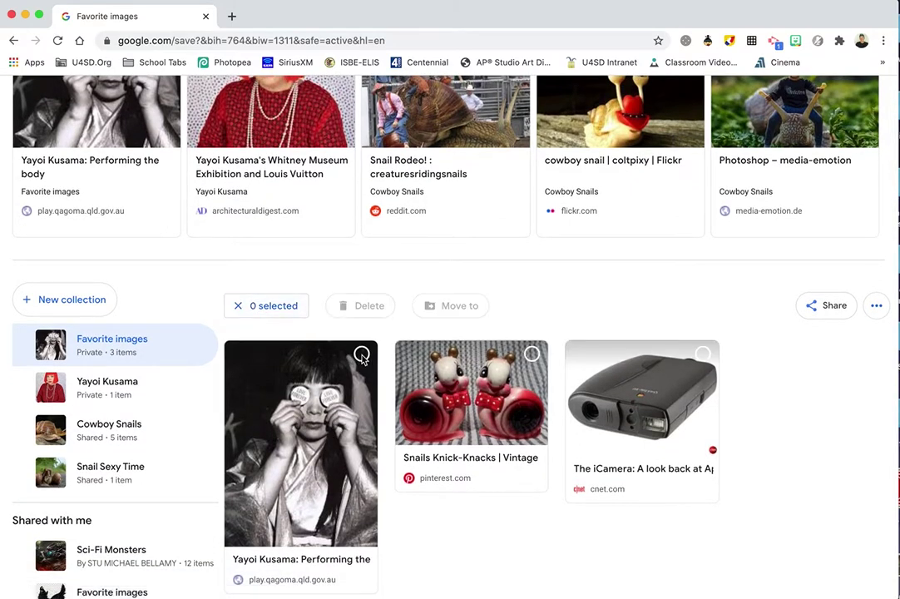
click(360, 355)
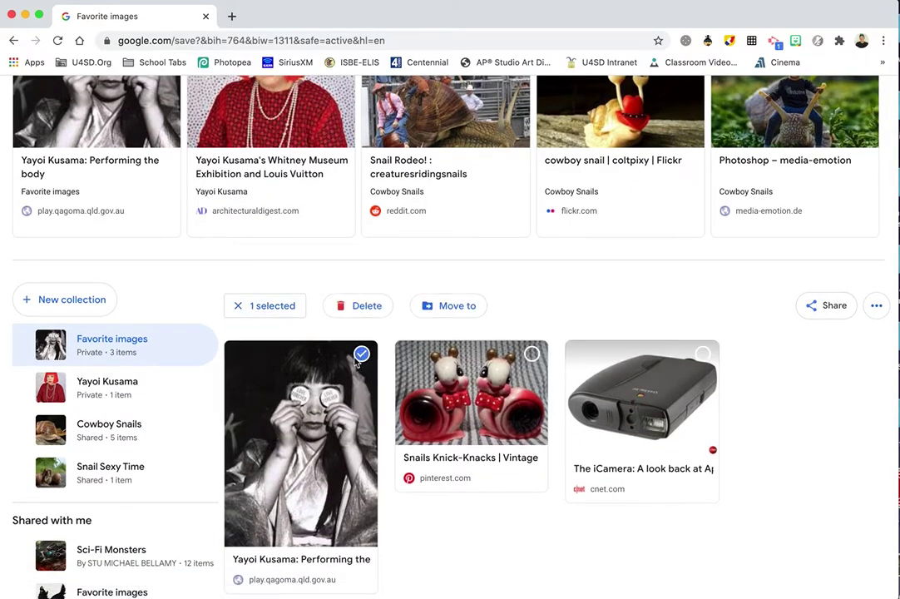
click(437, 311)
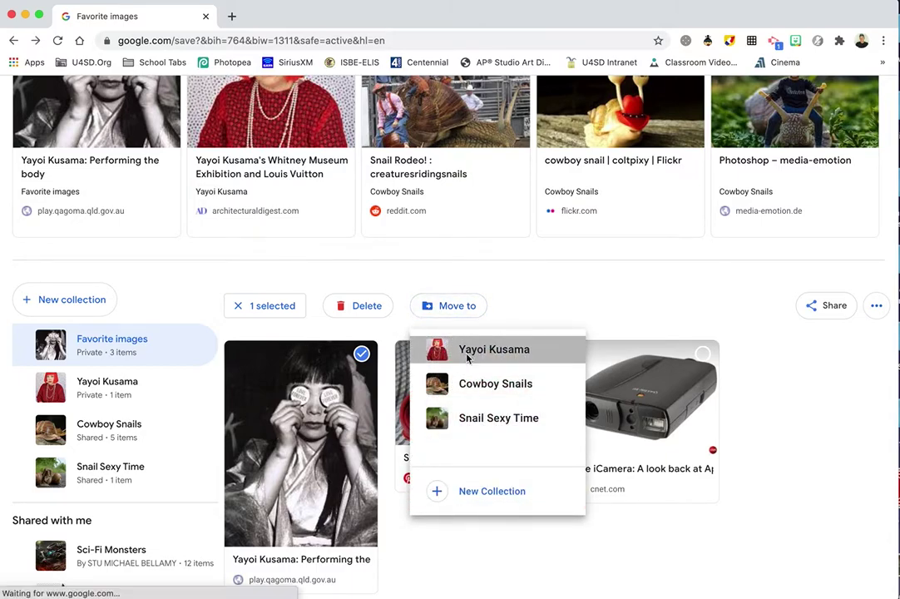
click(468, 351)
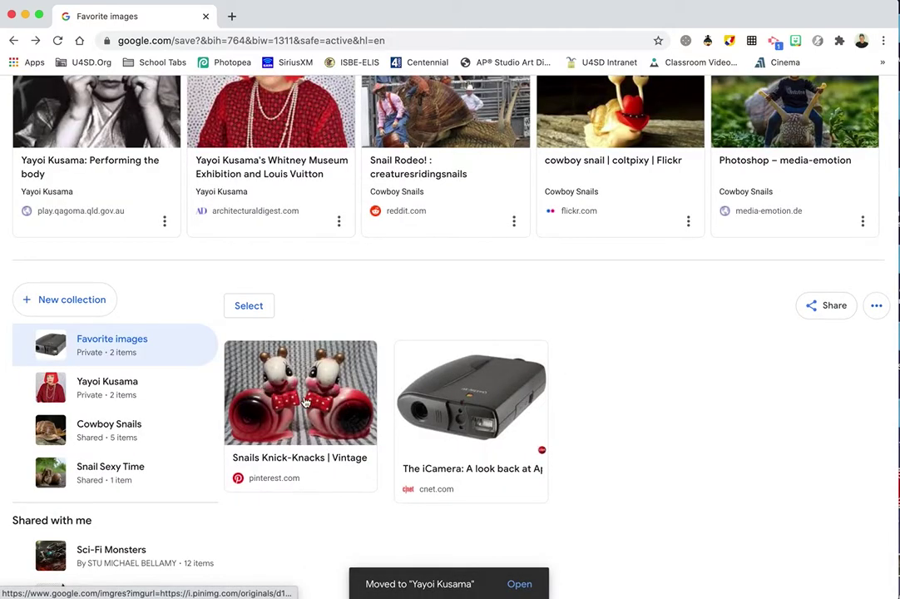
click(92, 386)
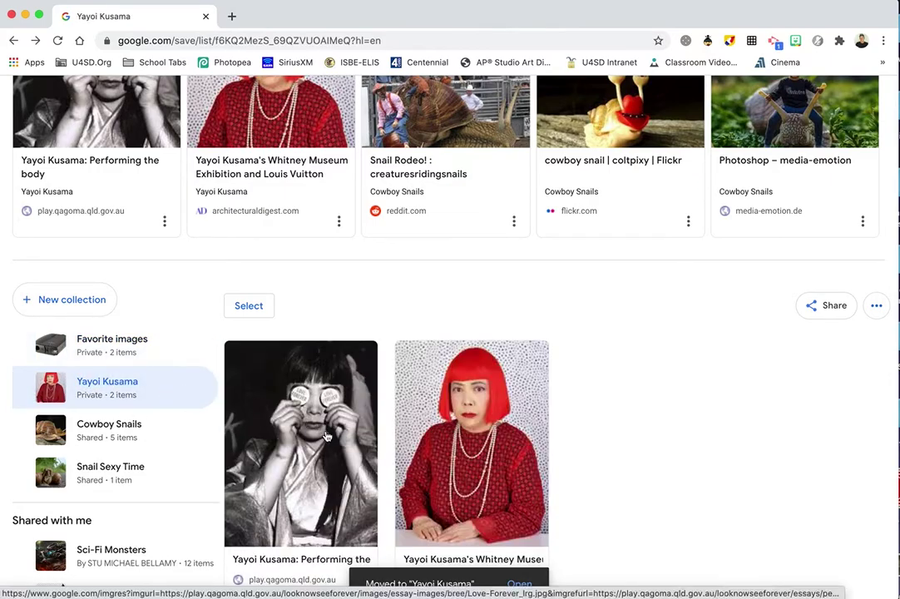
scroll(465, 434, down, 1)
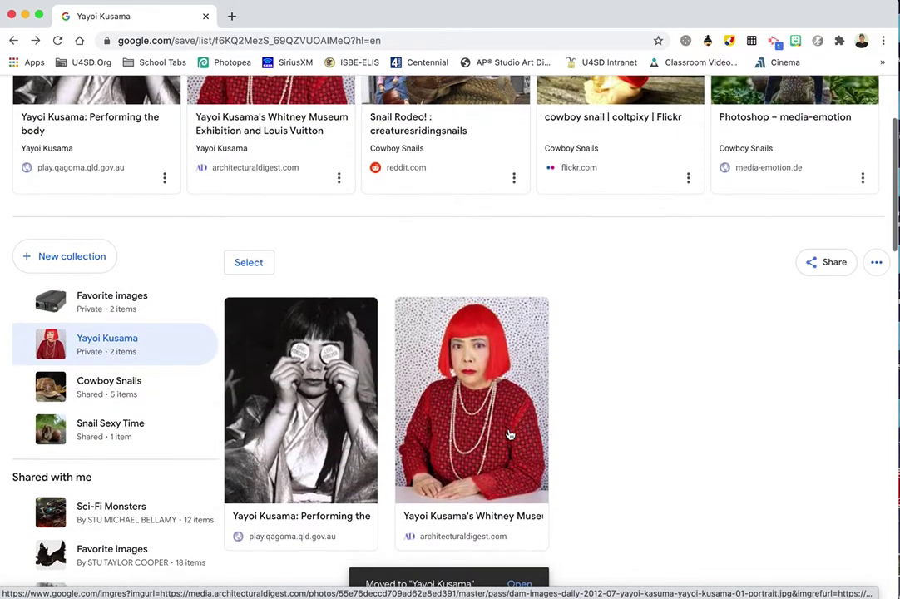
scroll(510, 434, down, 1)
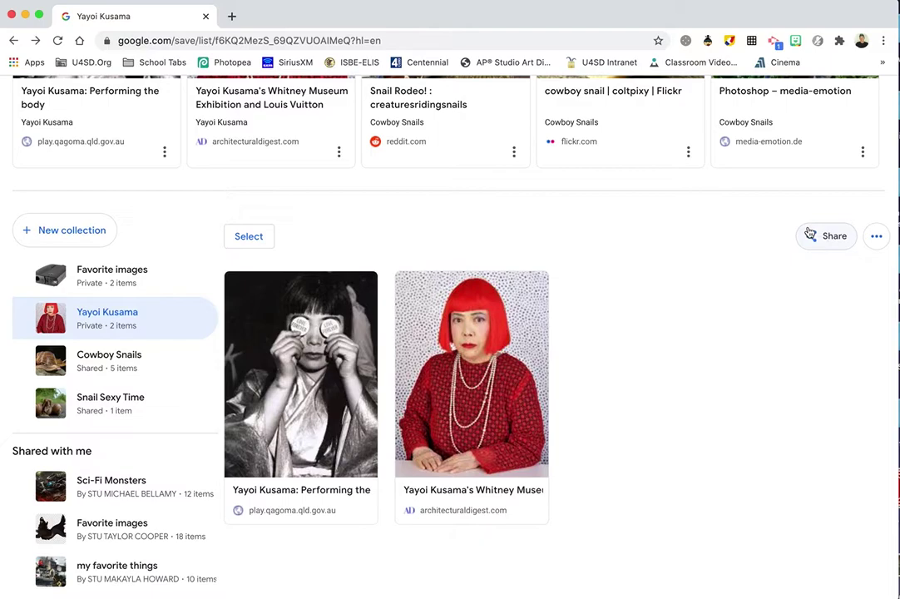
- Bring up the Share collection dialog for Yayoi Kusama, visible to anyone with the link
click(827, 237)
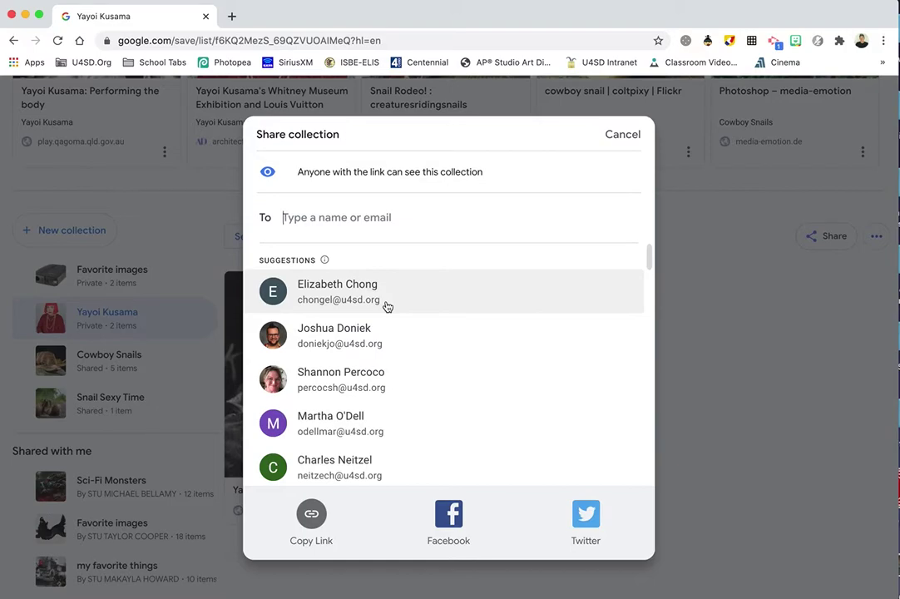
scroll(386, 306, down, 2)
scroll(386, 307, up, 2)
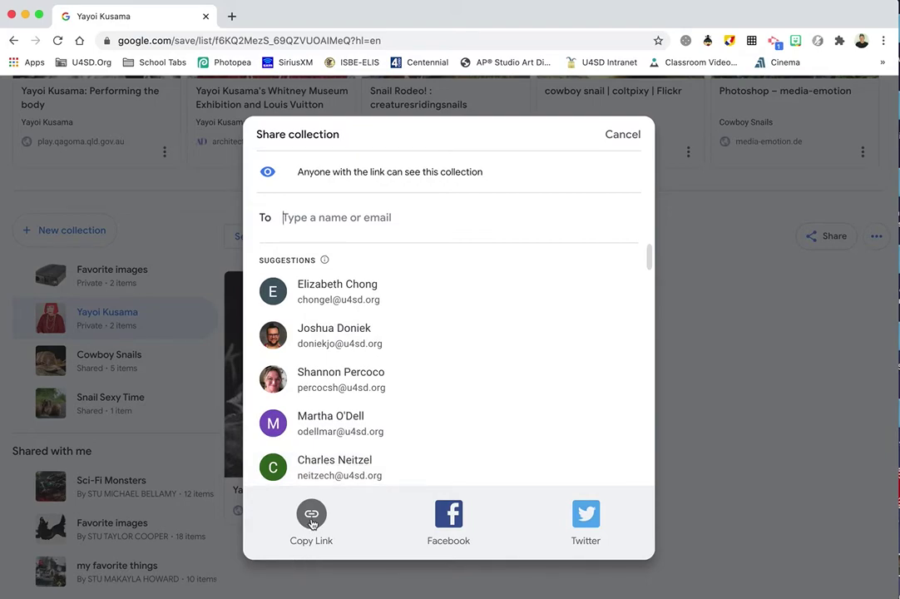
- Copy the Yayoi Kusama collection's share link and select the full URL
click(311, 515)
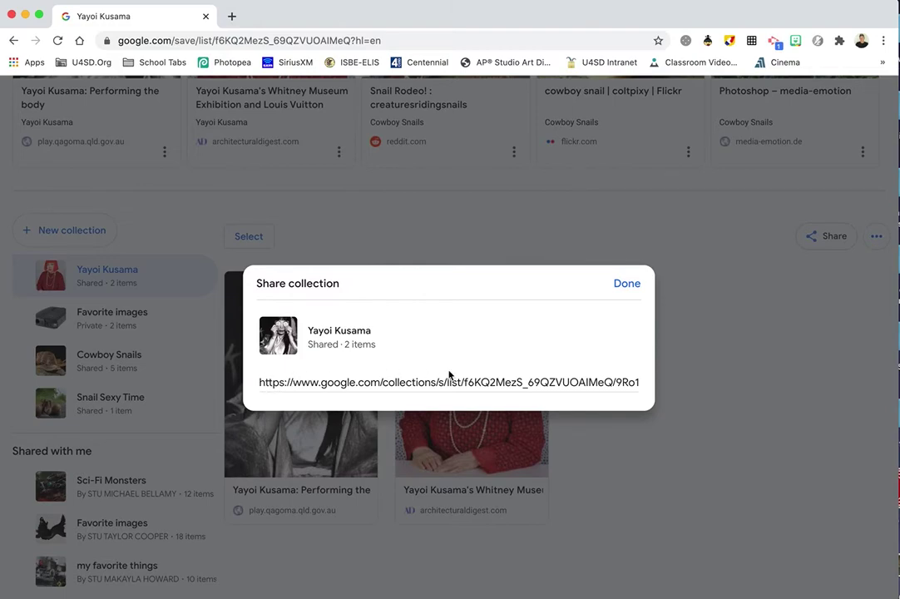
drag(259, 380, 653, 399)
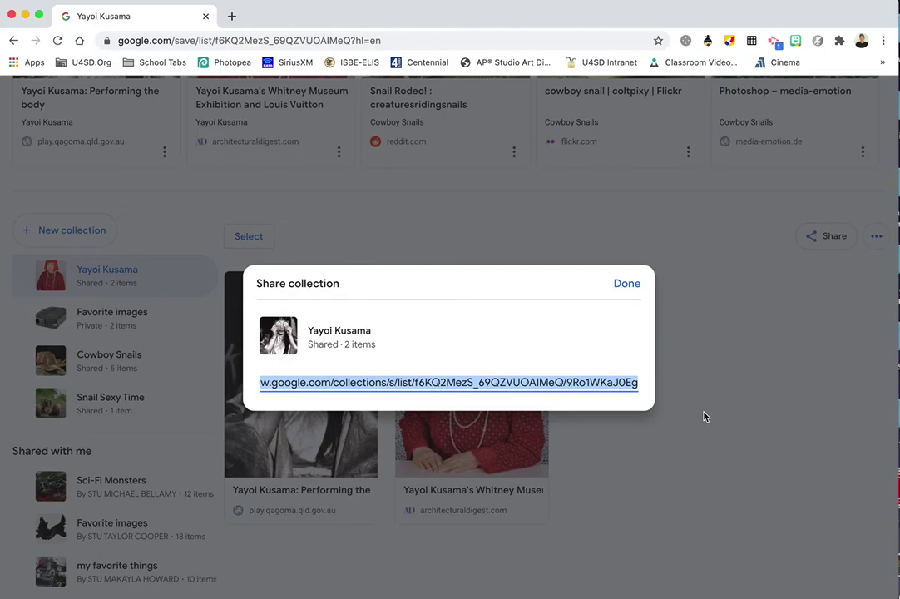
- Dismiss the Share collection dialog, leaving the collection Shared with two photos
click(628, 284)
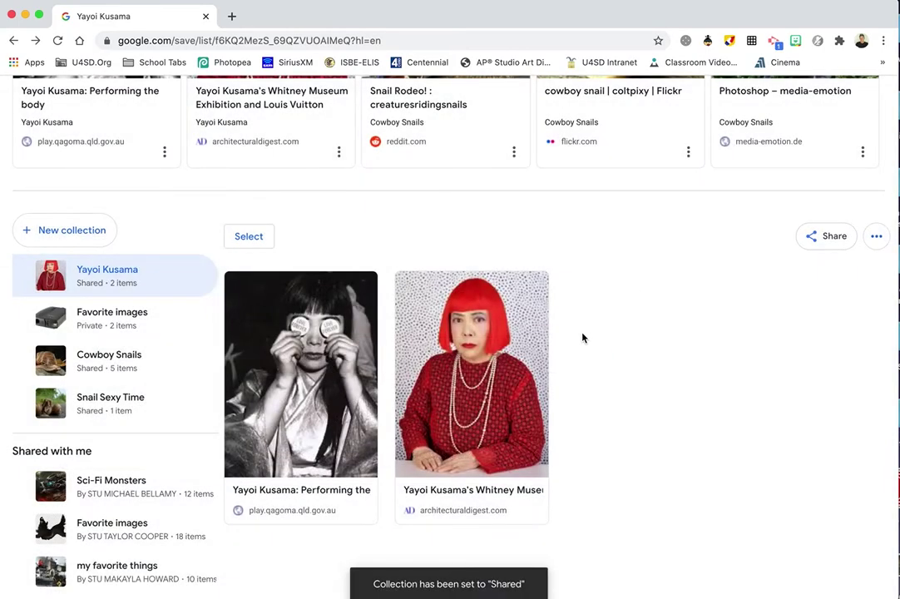